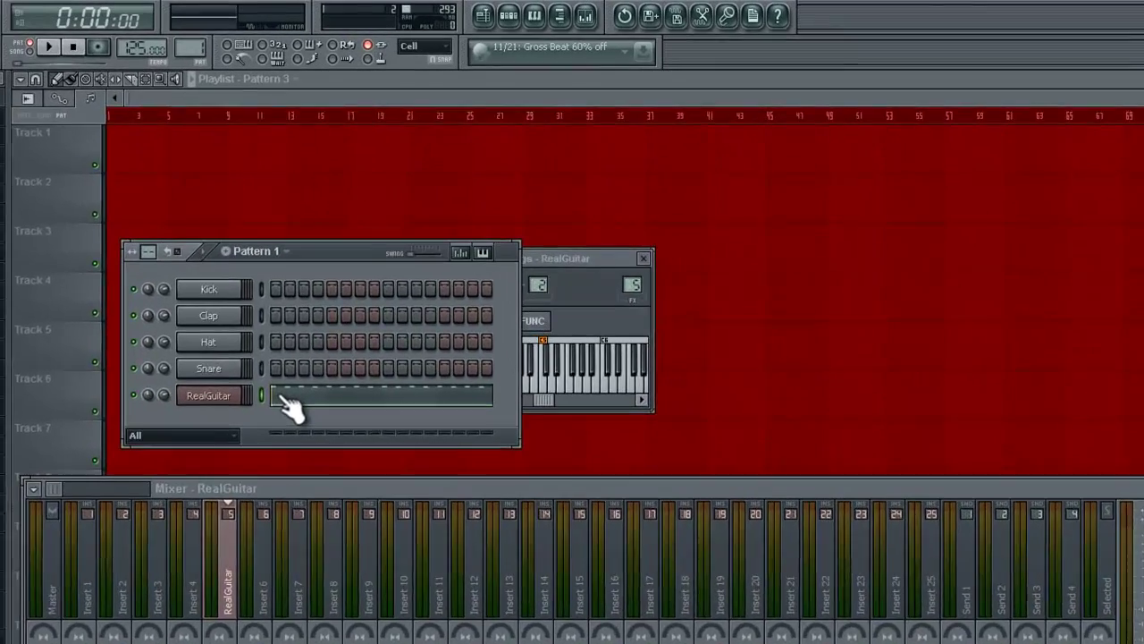
# Step: Play the RealGuitar part from its piano roll, then open its channel settings and the Mixer at track 5
pyautogui.click(441, 288)
pyautogui.press('space')
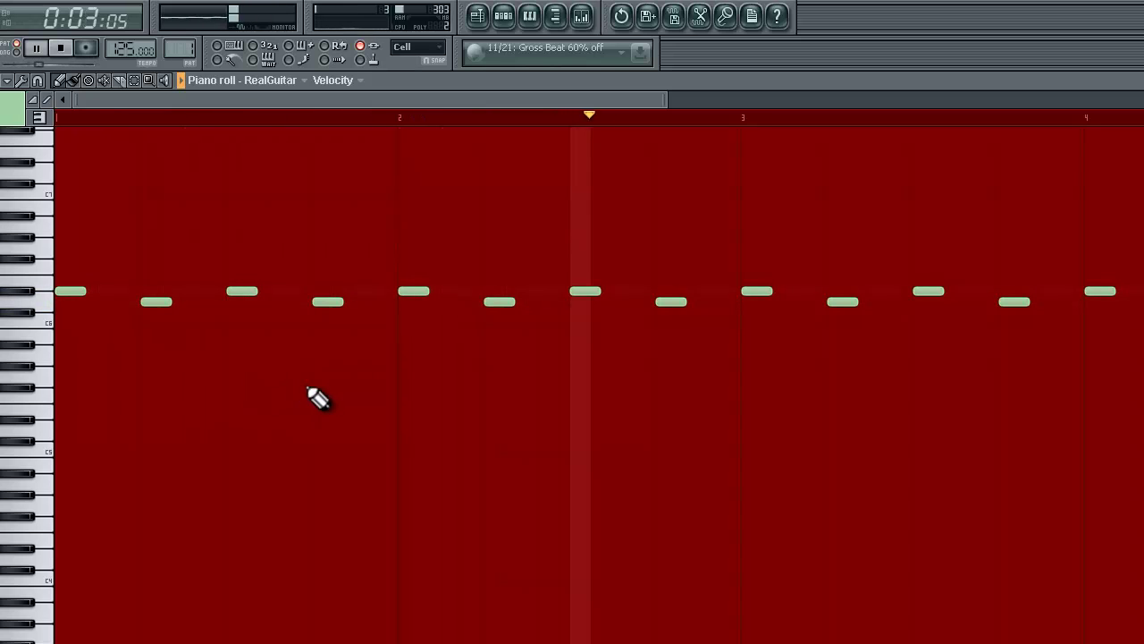
pyautogui.click(60, 49)
pyautogui.press('F6')
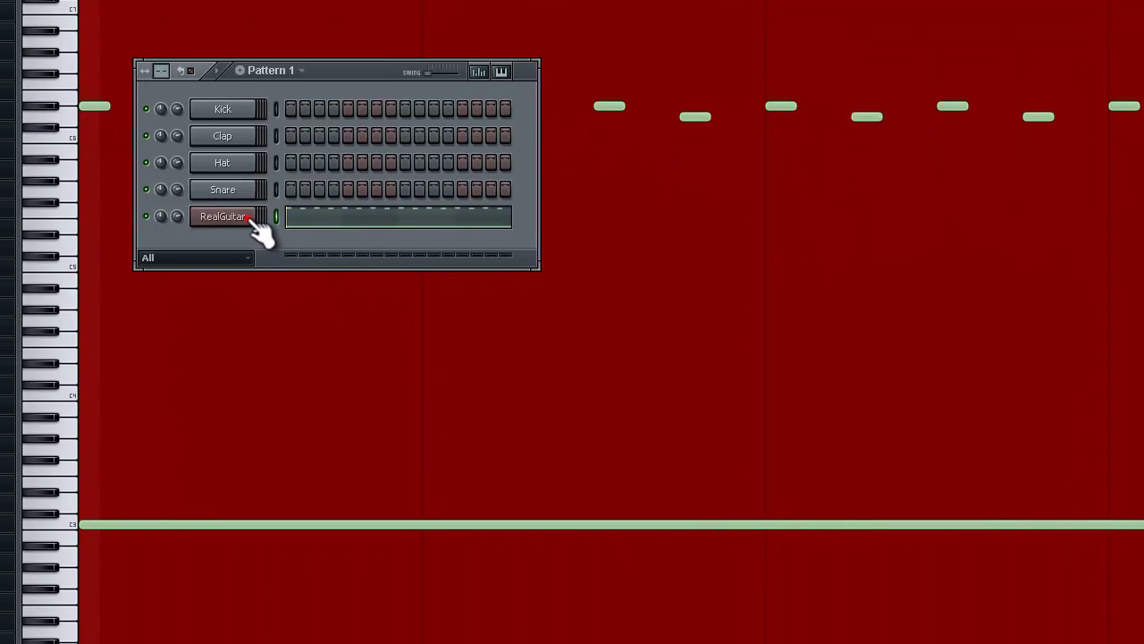
pyautogui.click(224, 401)
pyautogui.press('F9')
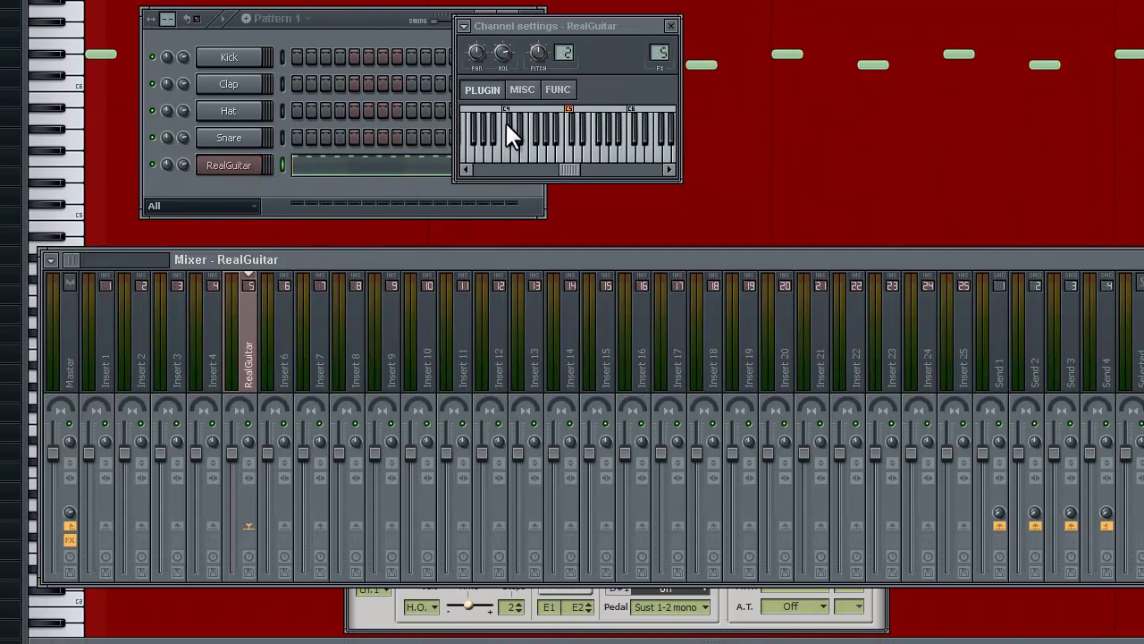
# Step: Load TrackPlug_5_64 into the first effect slot of the RealGuitar mixer insert
pyautogui.click(240, 356)
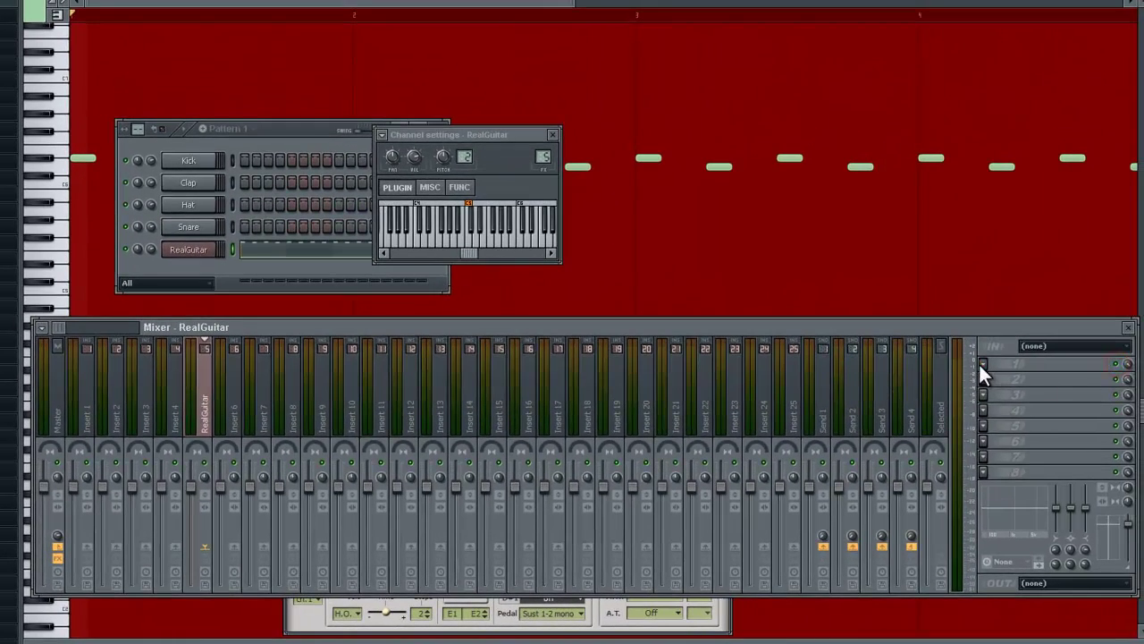
pyautogui.click(980, 364)
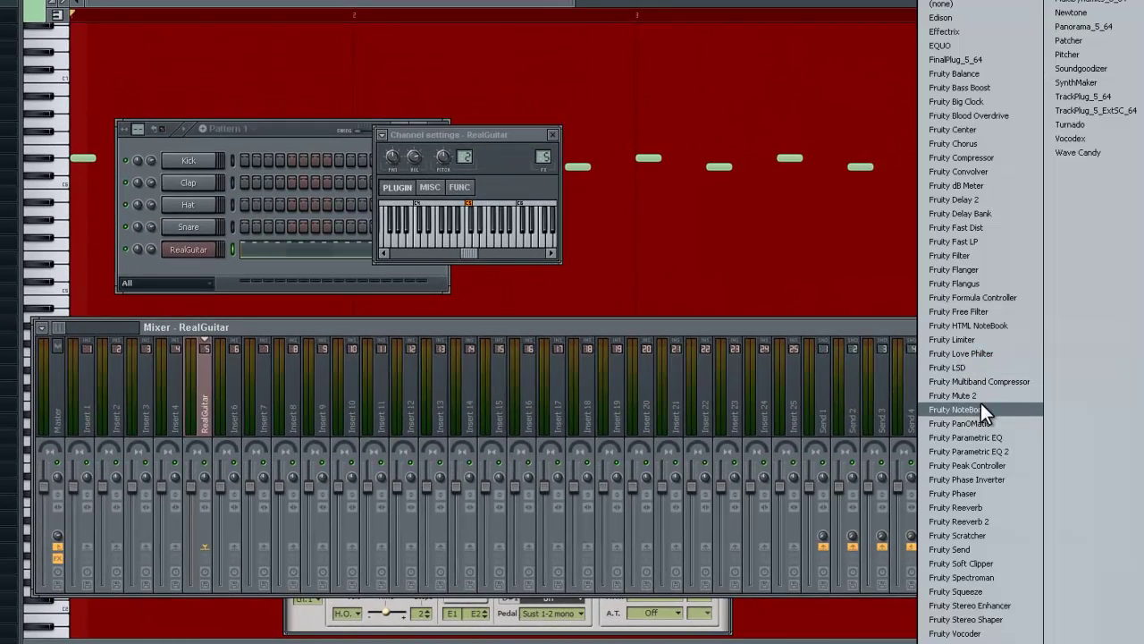
pyautogui.click(1113, 98)
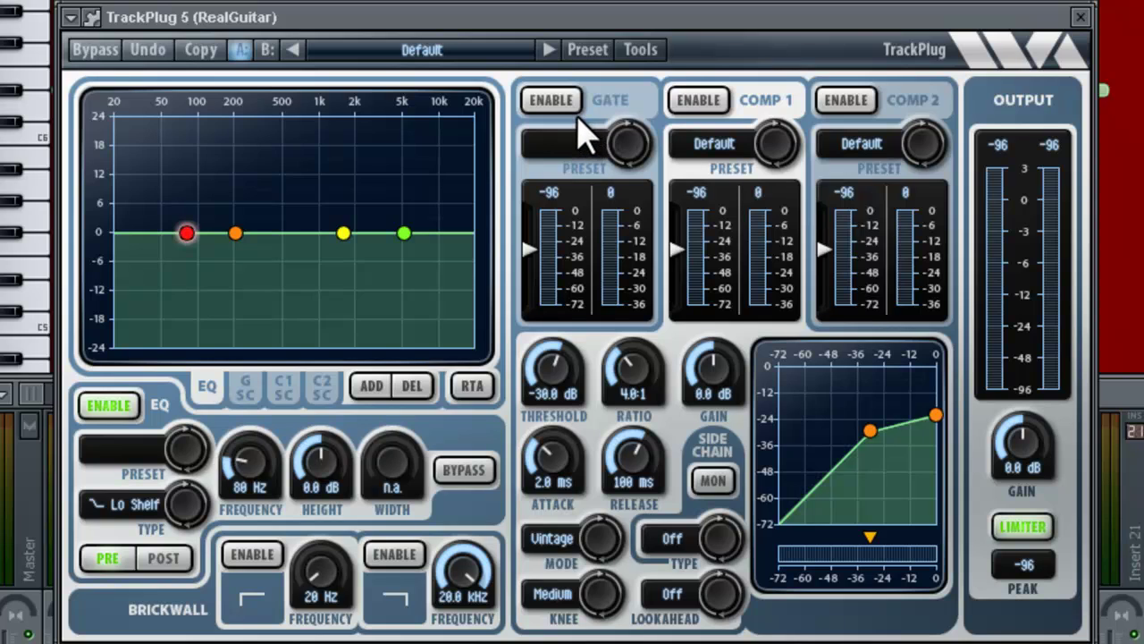
# Step: Enable COMP 1 and, during playback, lower its threshold and knee to -39.3 dB with 11.3 dB gain
pyautogui.click(698, 100)
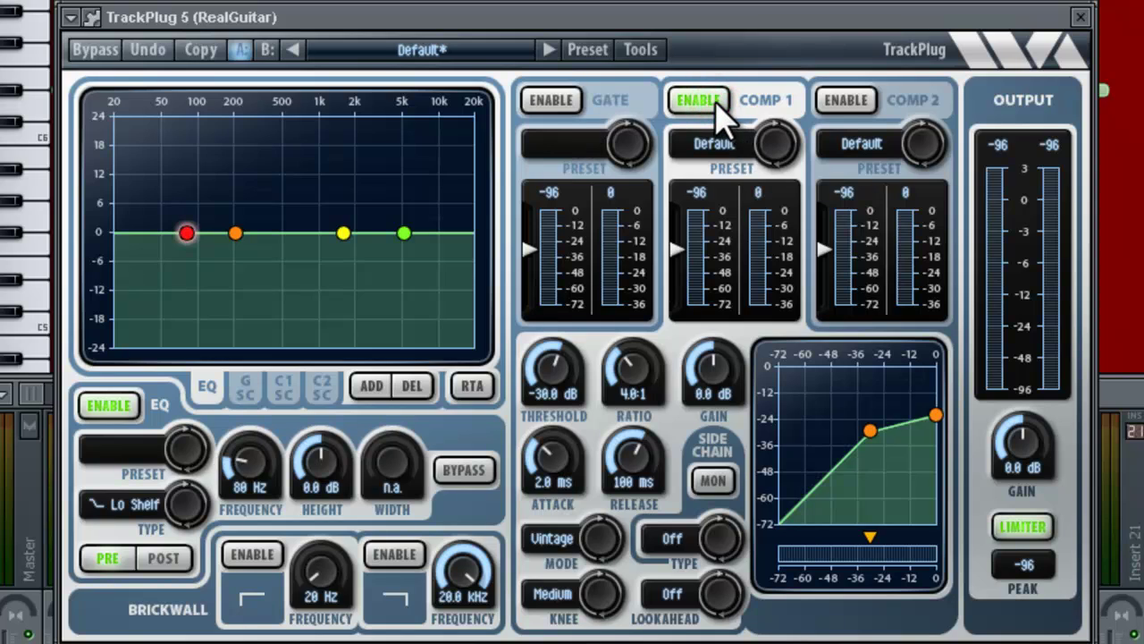
pyautogui.press('space')
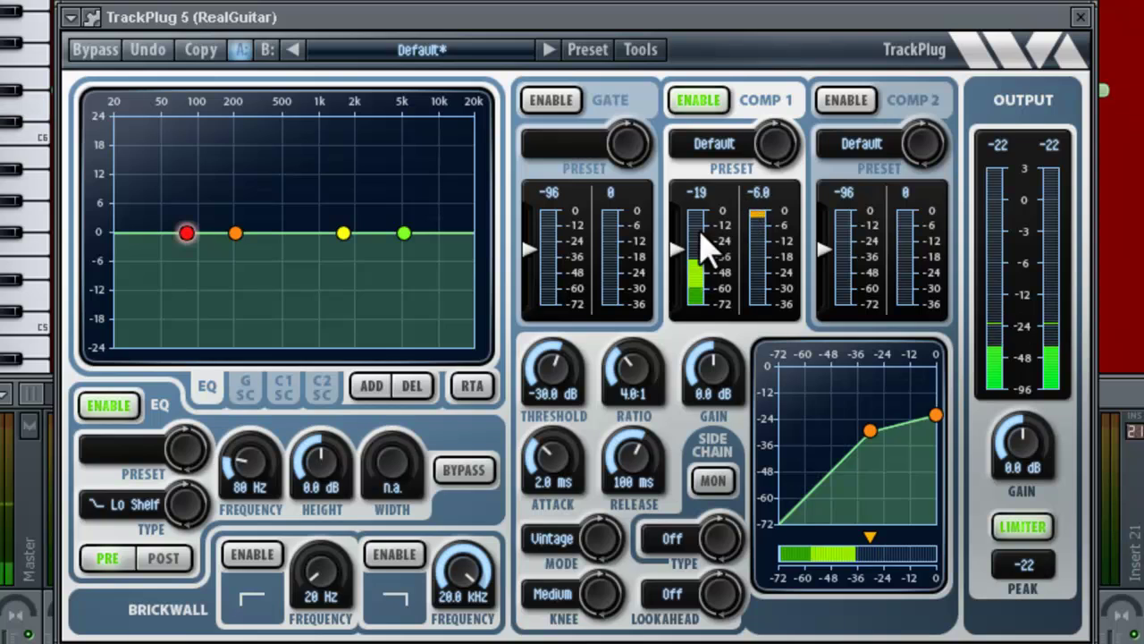
pyautogui.moveTo(679, 252)
pyautogui.mouseDown()
pyautogui.moveTo(685, 309)
pyautogui.moveTo(685, 215)
pyautogui.moveTo(674, 265)
pyautogui.mouseUp()
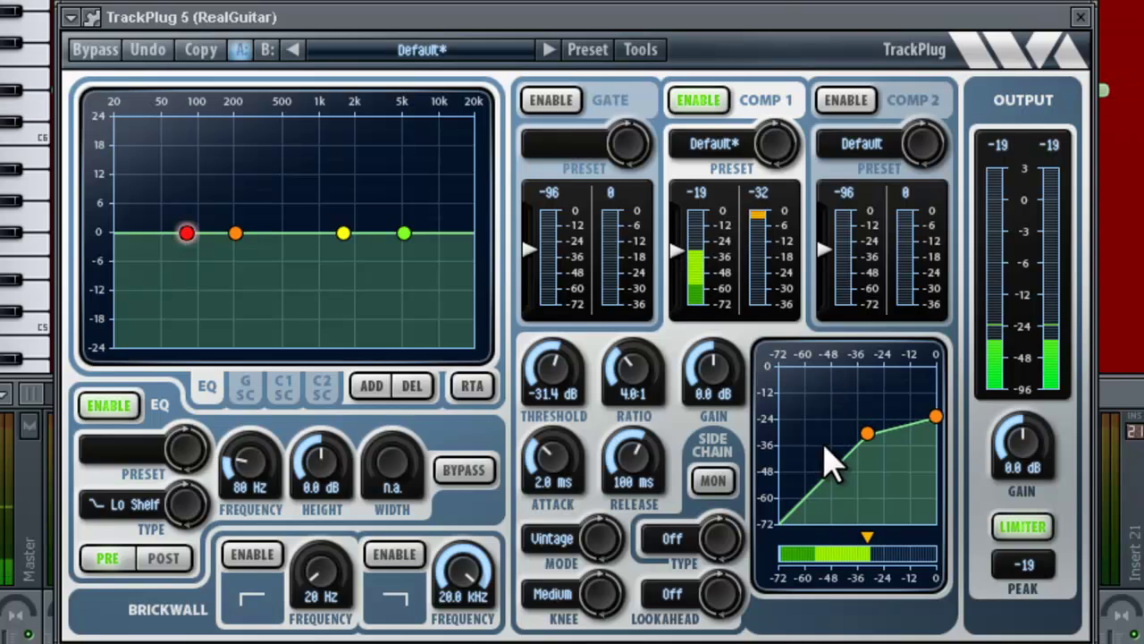
pyautogui.moveTo(864, 434)
pyautogui.mouseDown()
pyautogui.moveTo(852, 460)
pyautogui.moveTo(822, 474)
pyautogui.moveTo(865, 443)
pyautogui.mouseUp()
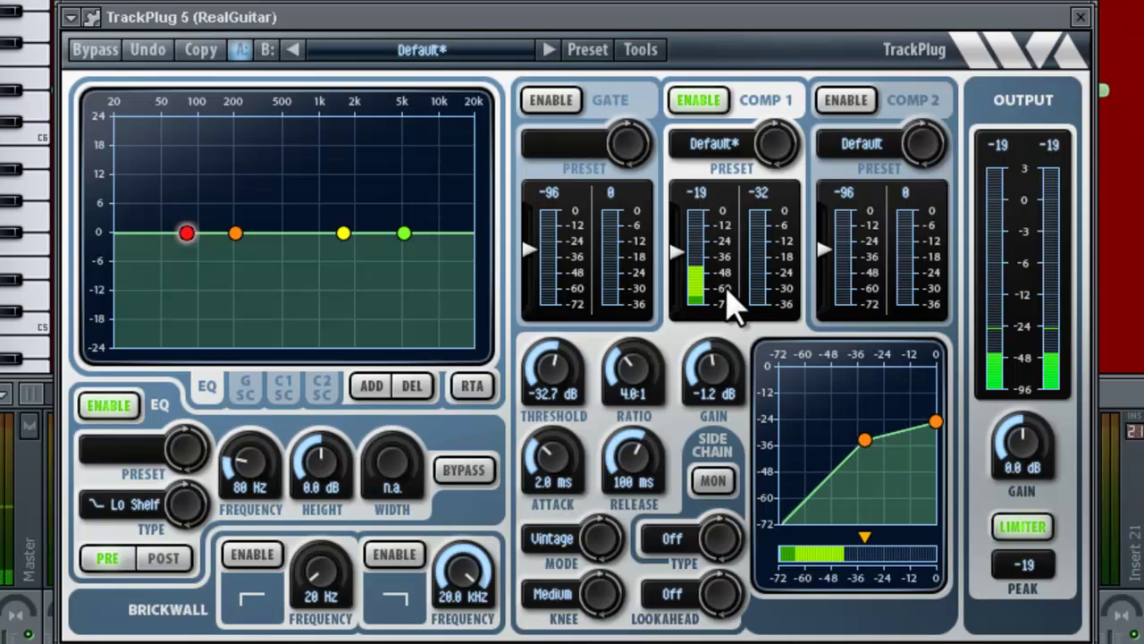
pyautogui.moveTo(676, 253); pyautogui.dragTo(681, 269)
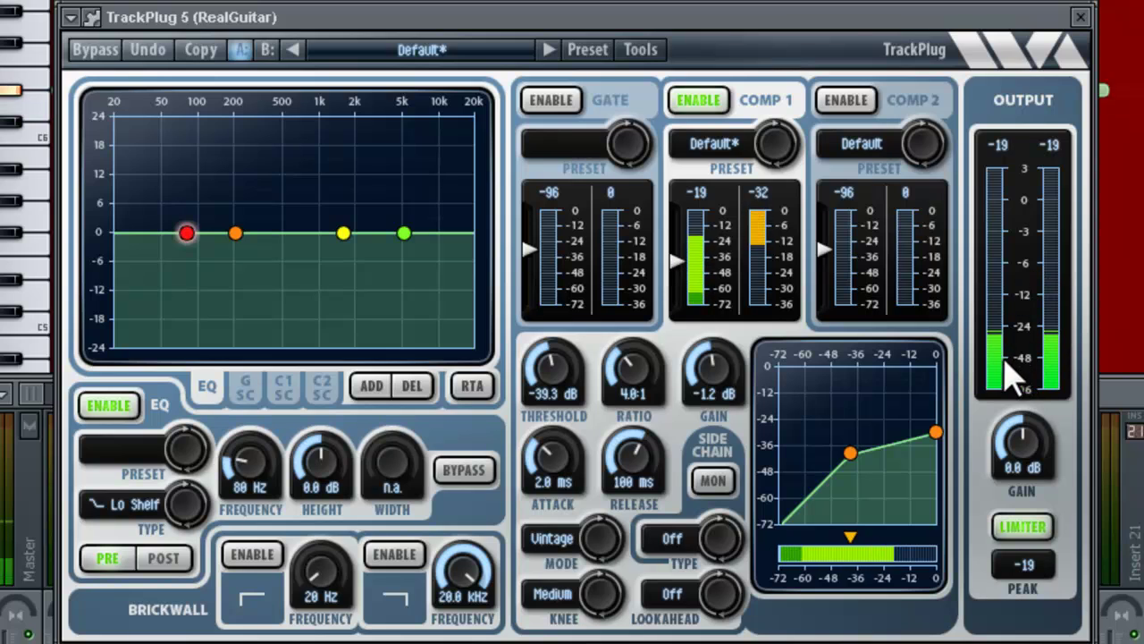
pyautogui.moveTo(721, 364); pyautogui.dragTo(732, 326)
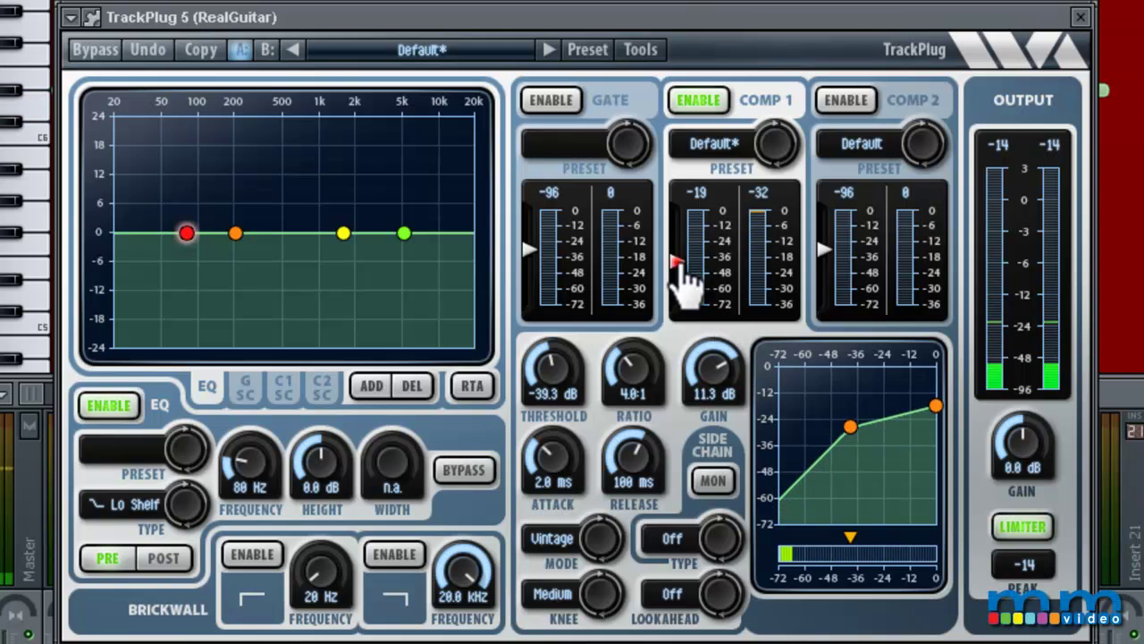
# Step: Set COMP 1 to -24.6 dB threshold, 5.3:1 ratio and 12.7 dB gain, and add a 24 dB EQ cut near 971 Hz
pyautogui.moveTo(678, 261); pyautogui.dragTo(682, 235)
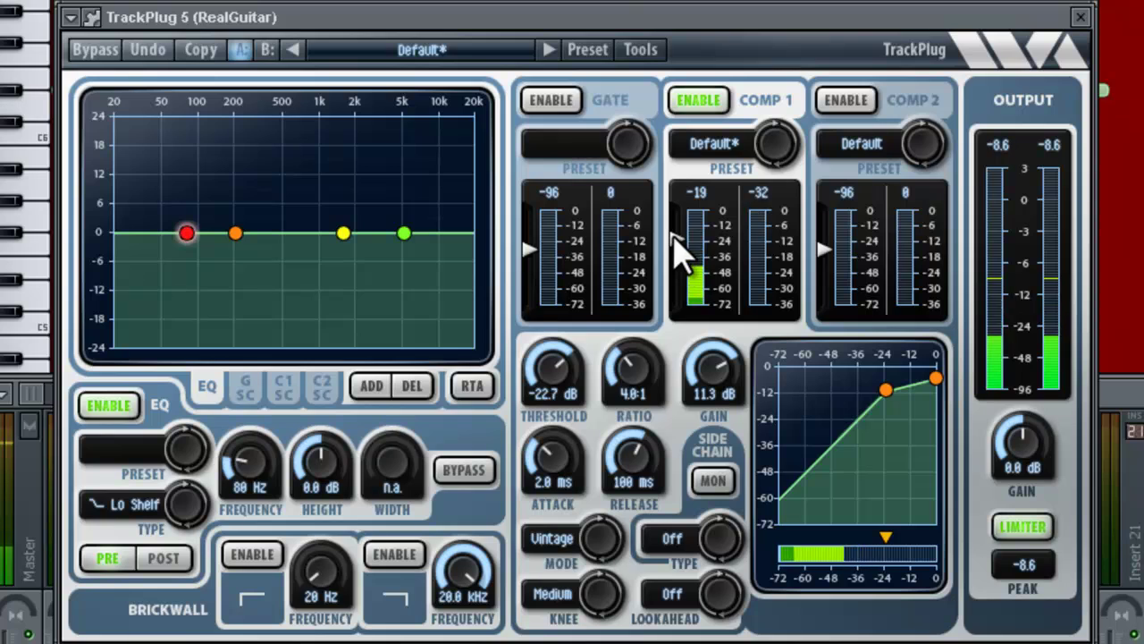
pyautogui.moveTo(634, 369); pyautogui.dragTo(636, 365)
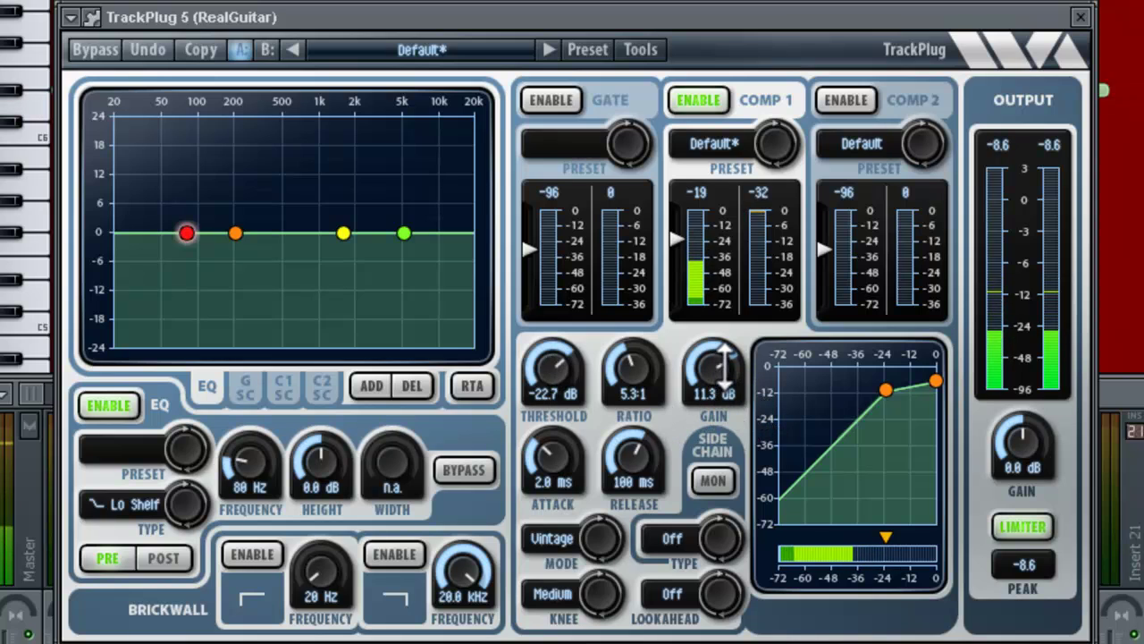
pyautogui.moveTo(724, 364)
pyautogui.mouseDown()
pyautogui.moveTo(729, 383)
pyautogui.moveTo(726, 362)
pyautogui.mouseUp()
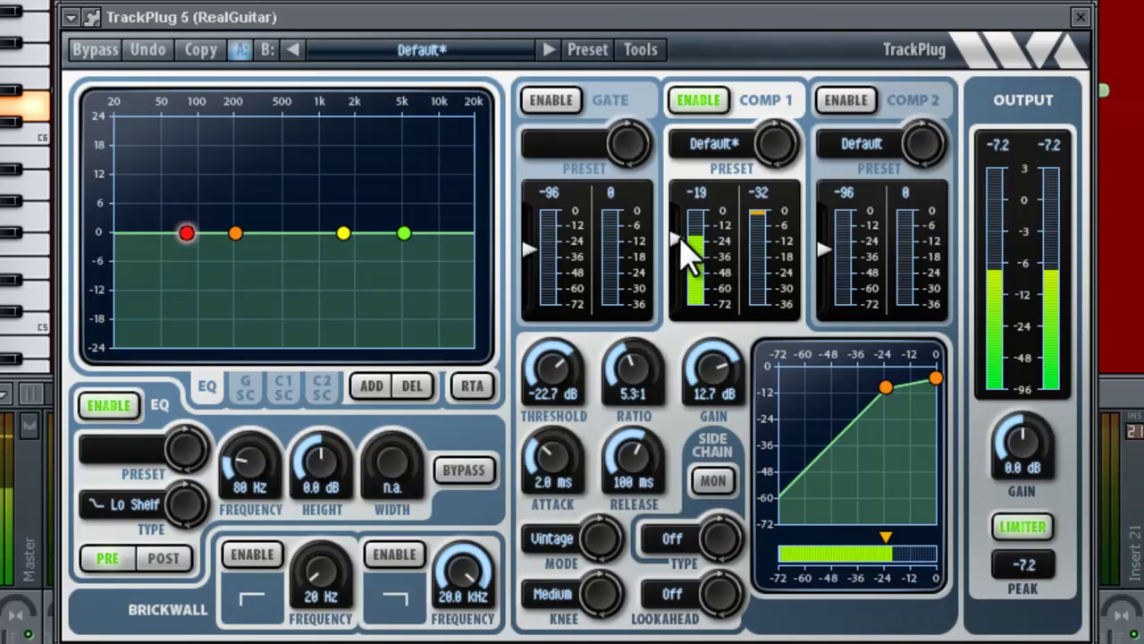
pyautogui.moveTo(685, 248); pyautogui.dragTo(684, 250)
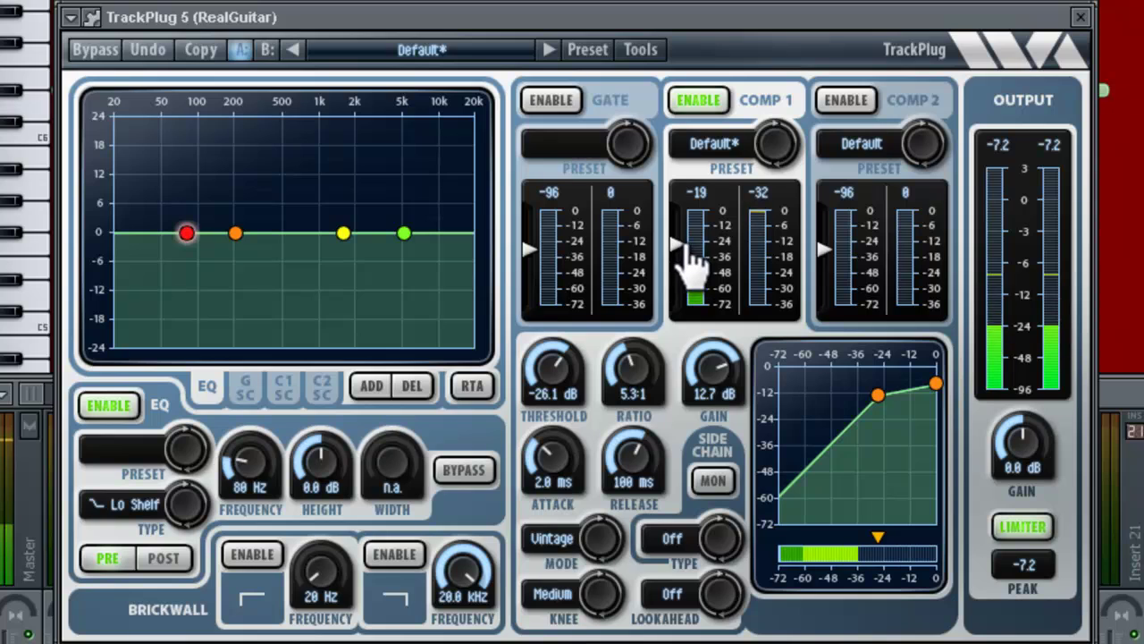
pyautogui.moveTo(562, 371); pyautogui.dragTo(563, 365)
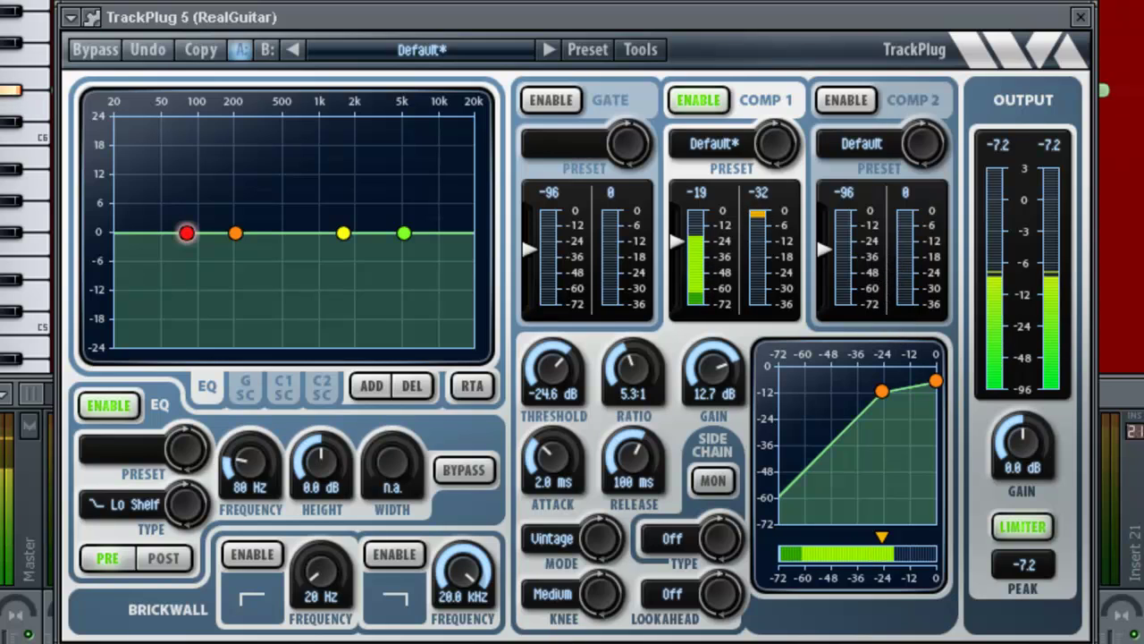
pyautogui.moveTo(343, 233); pyautogui.dragTo(320, 392)
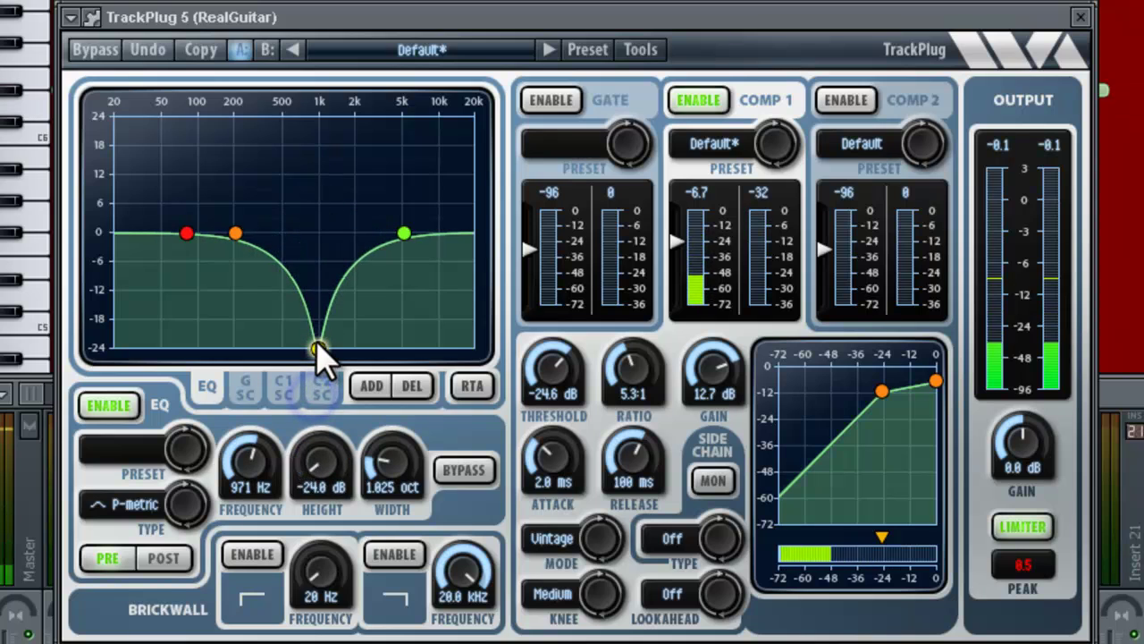
# Step: Delete the 1 kHz EQ notch band to flatten the curve, and enable the gate
pyautogui.moveTo(319, 349); pyautogui.dragTo(330, 240)
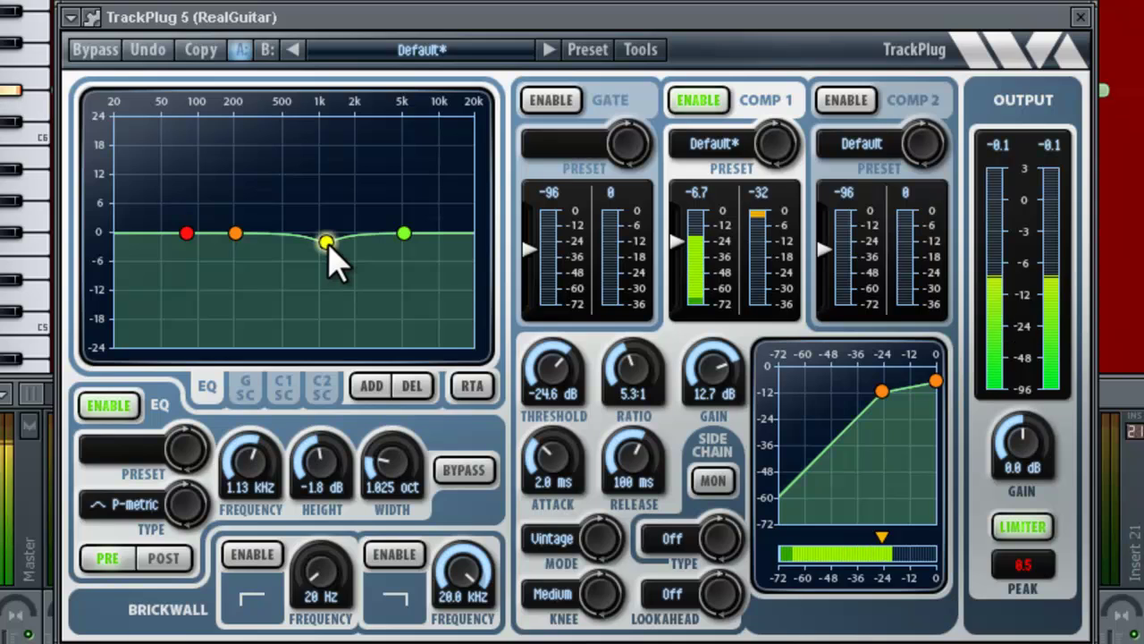
pyautogui.doubleClick(327, 242)
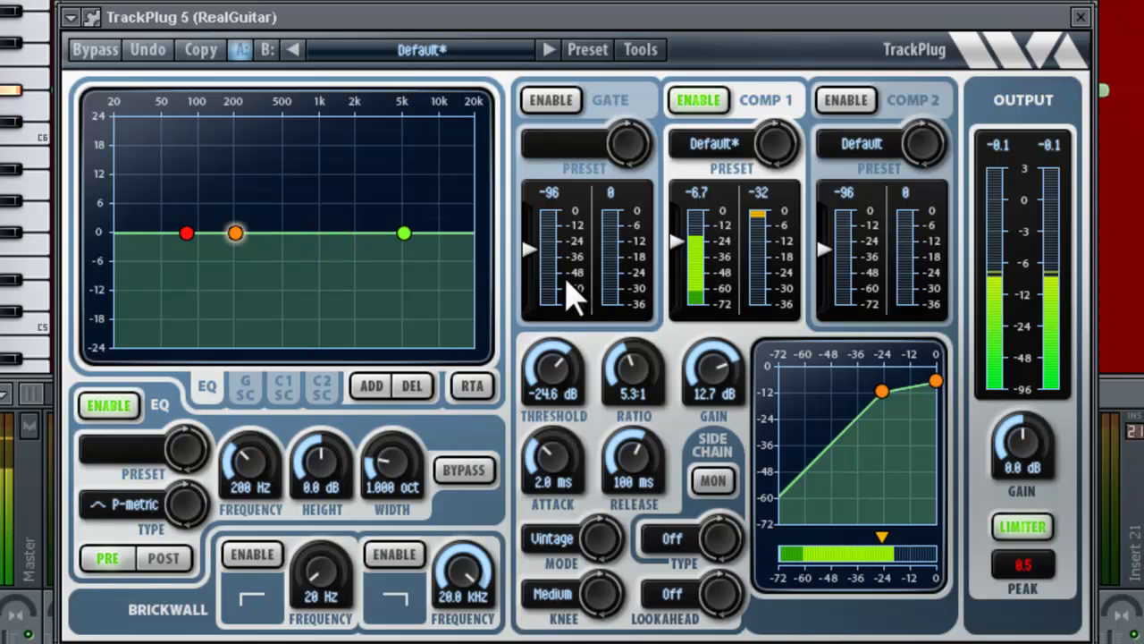
pyautogui.click(551, 101)
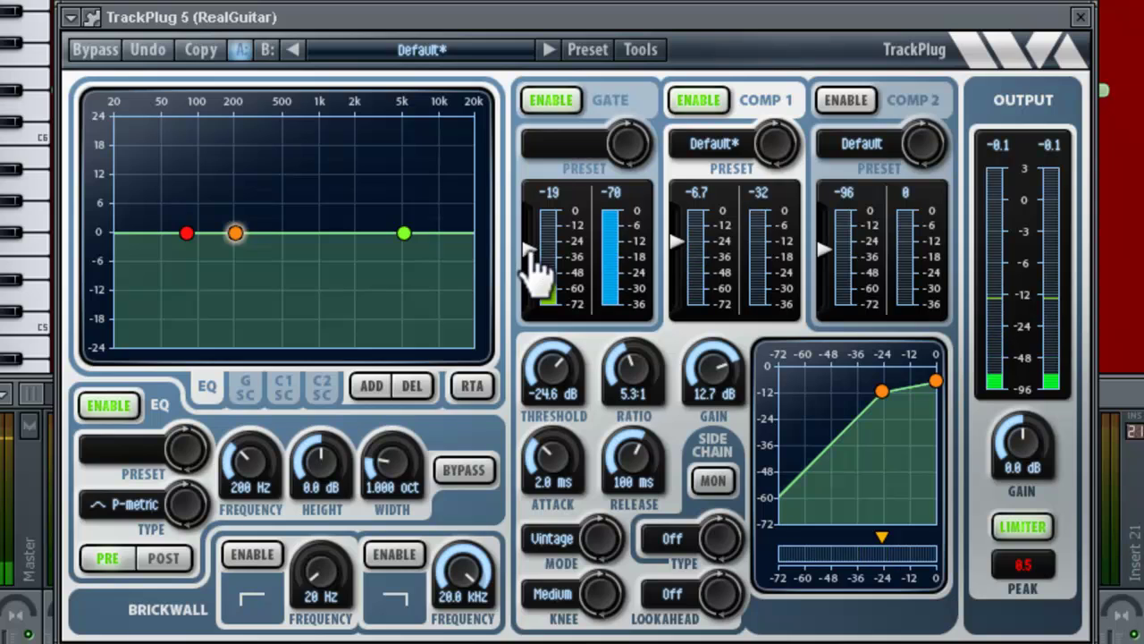
# Step: Sweep the gate threshold up and down during playback, settling it around -45 dB
pyautogui.moveTo(531, 254); pyautogui.dragTo(528, 324)
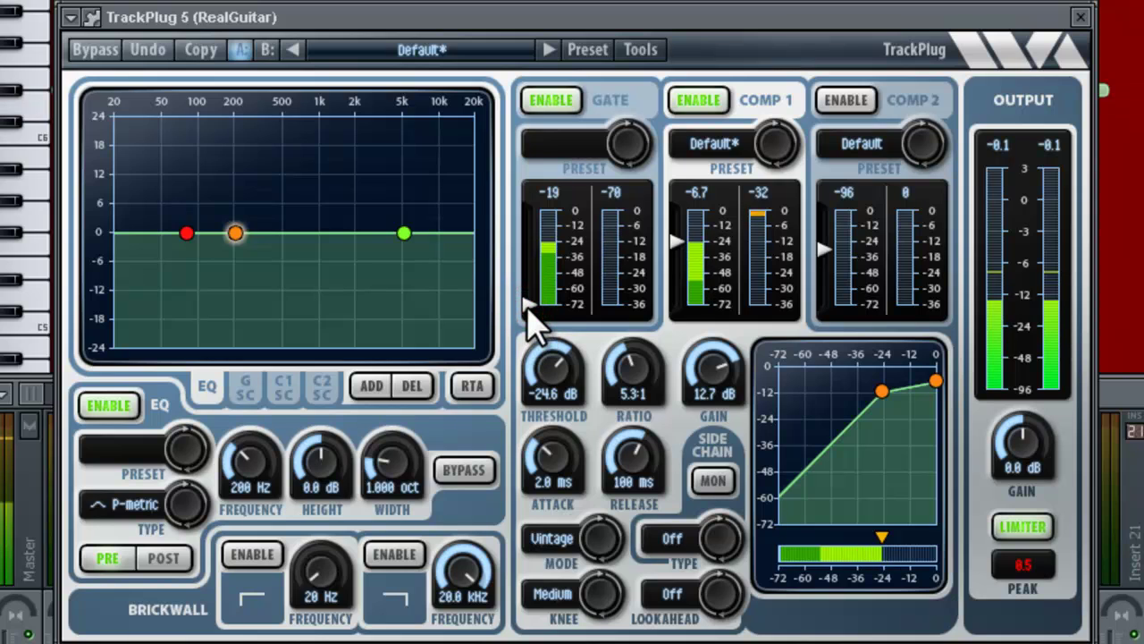
pyautogui.moveTo(534, 308); pyautogui.dragTo(533, 288)
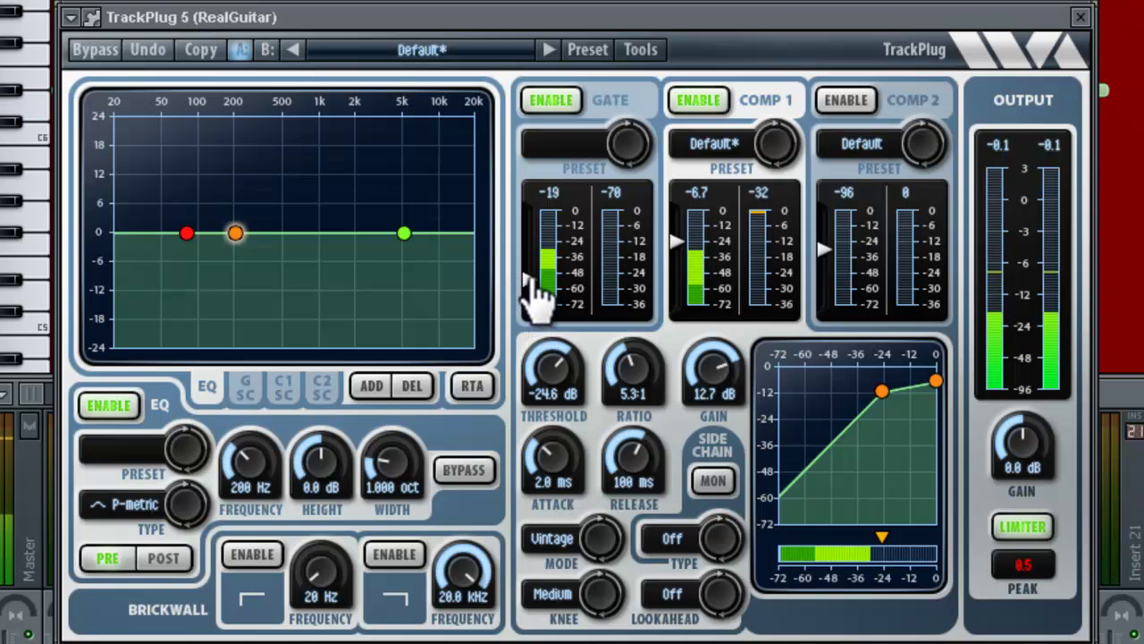
pyautogui.moveTo(534, 234); pyautogui.dragTo(577, 198)
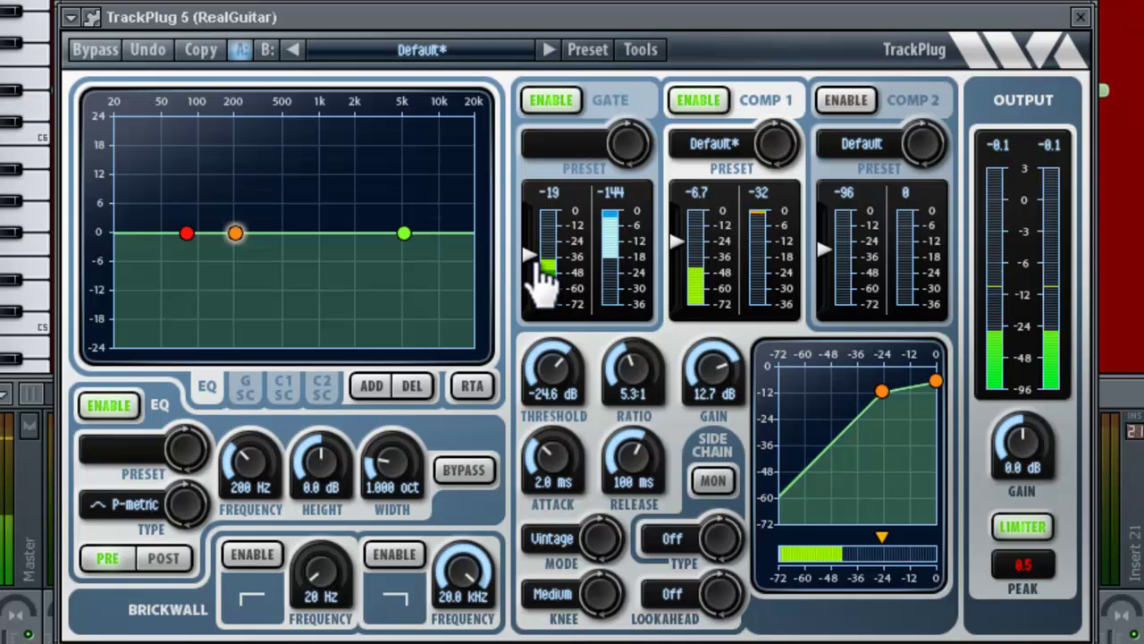
pyautogui.moveTo(538, 268); pyautogui.dragTo(537, 272)
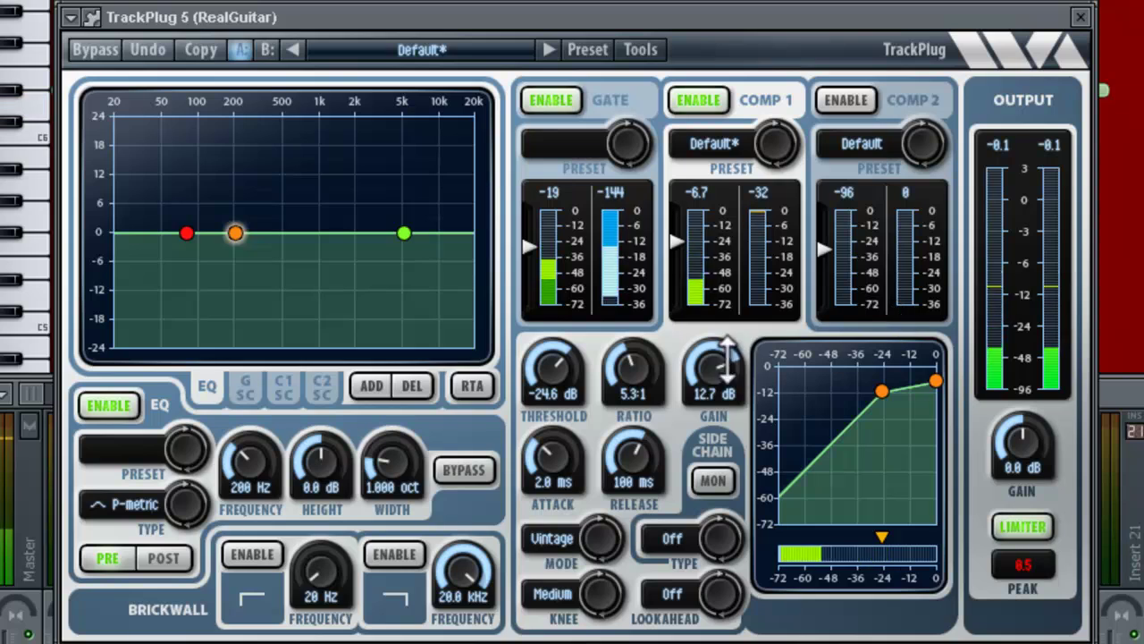
# Step: Turn the 200 Hz band into a wide boost near 2 kHz and pull the low shelf down to cut lows
pyautogui.moveTo(234, 232); pyautogui.dragTo(282, 204)
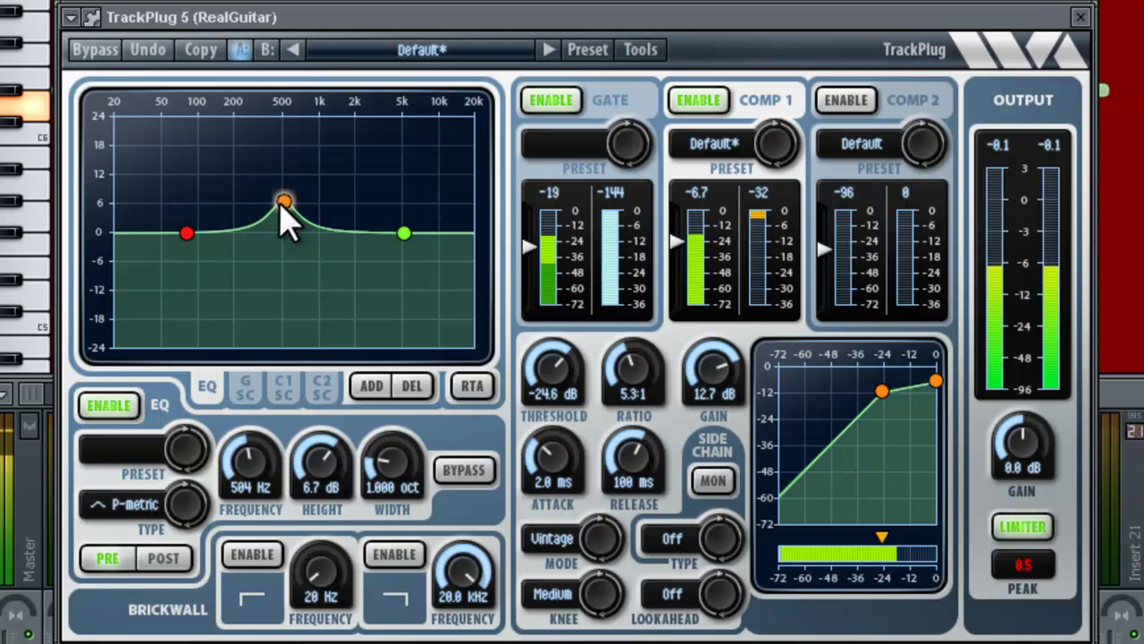
pyautogui.moveTo(373, 465); pyautogui.dragTo(383, 421)
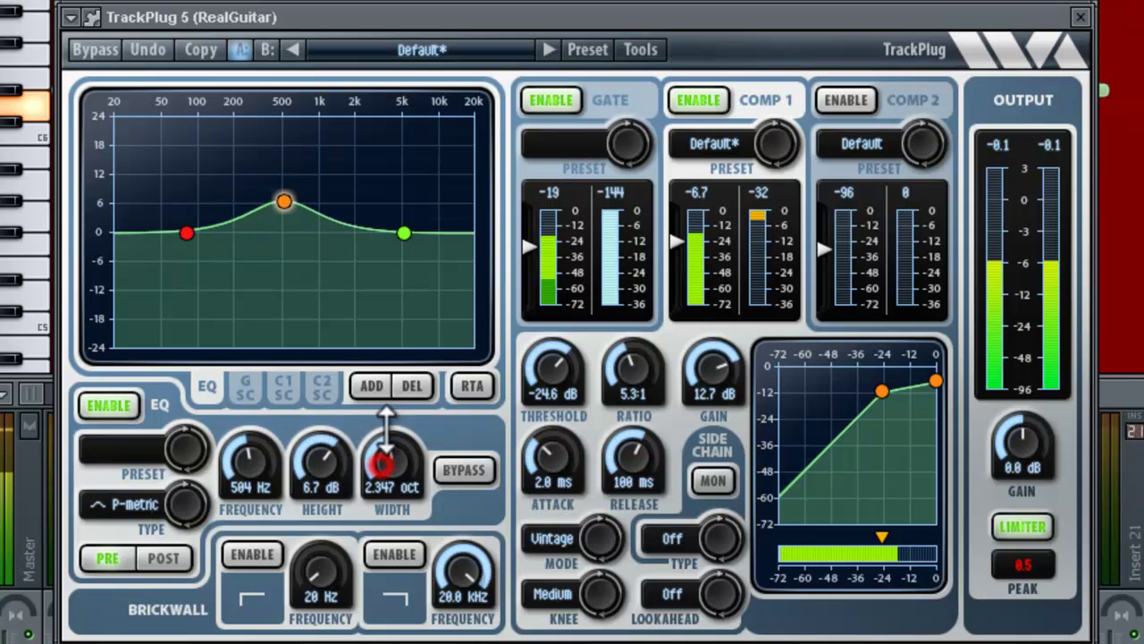
pyautogui.moveTo(284, 205); pyautogui.dragTo(360, 206)
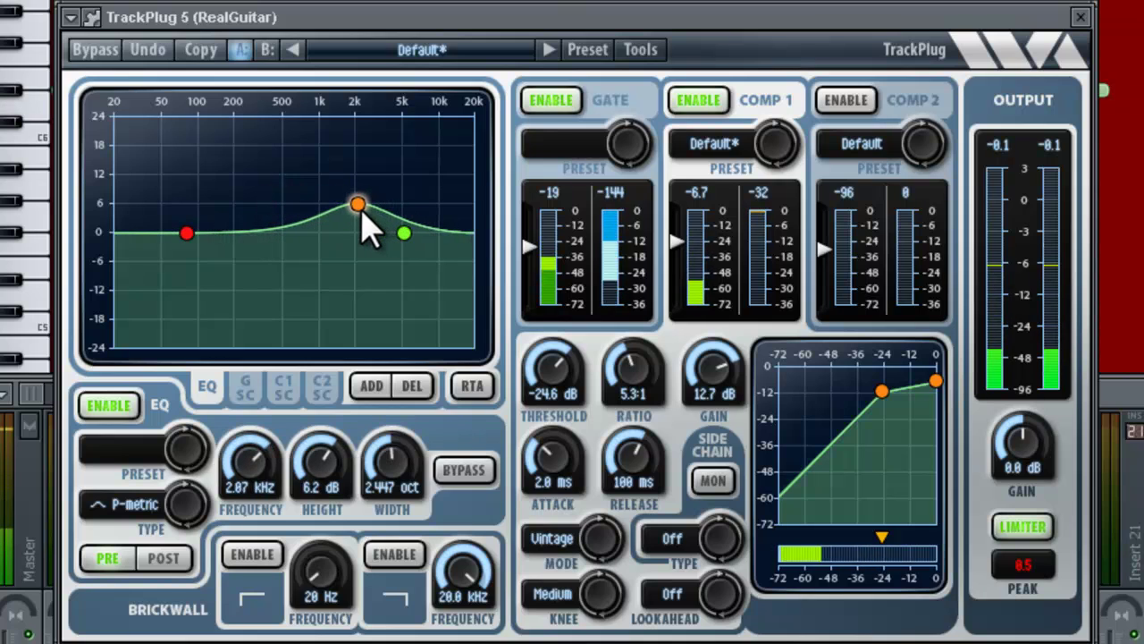
pyautogui.moveTo(186, 232); pyautogui.dragTo(146, 350)
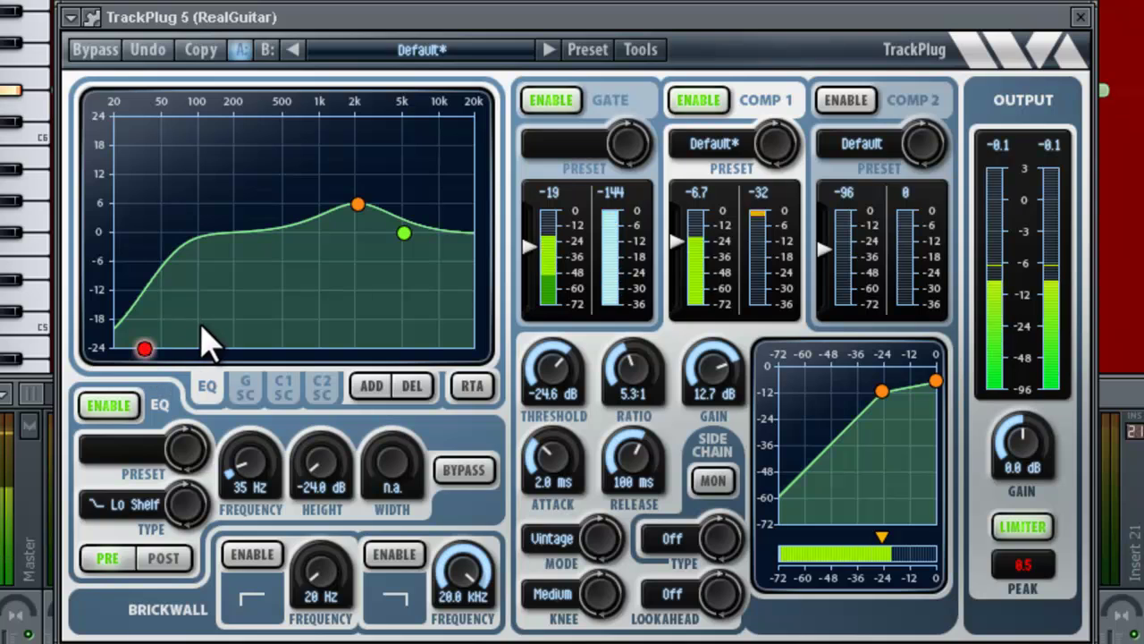
# Step: Add a wide EQ band boosting 6.2 dB at about 214 Hz, and lower the plug-in output level
pyautogui.click(370, 385)
pyautogui.moveTo(260, 234); pyautogui.dragTo(220, 224)
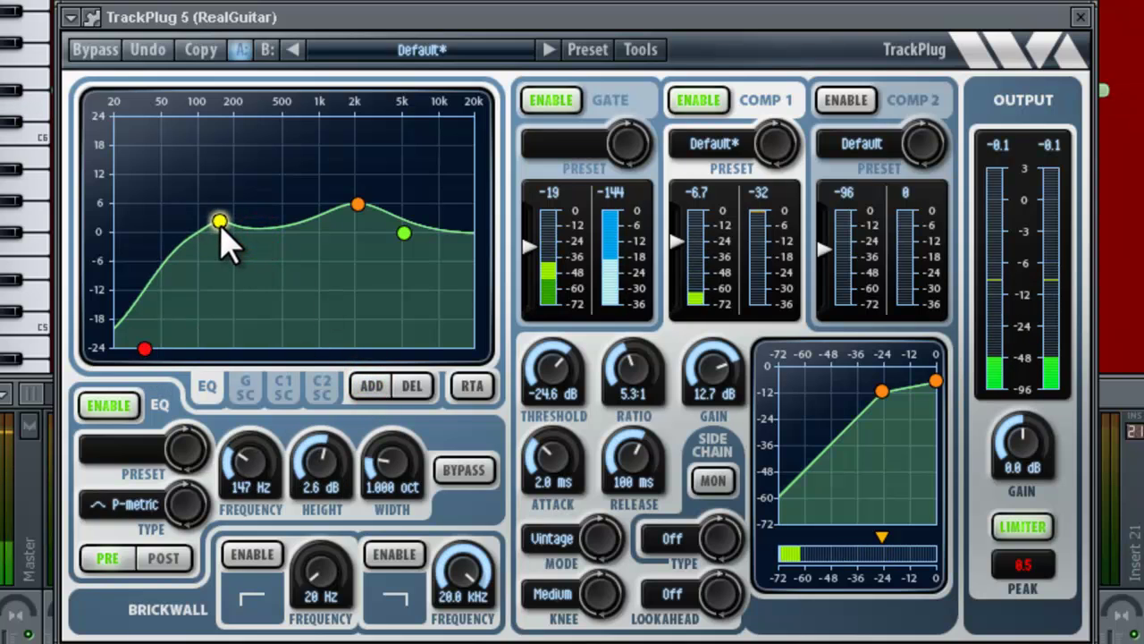
pyautogui.moveTo(388, 457); pyautogui.dragTo(407, 369)
pyautogui.moveTo(220, 222); pyautogui.dragTo(238, 204)
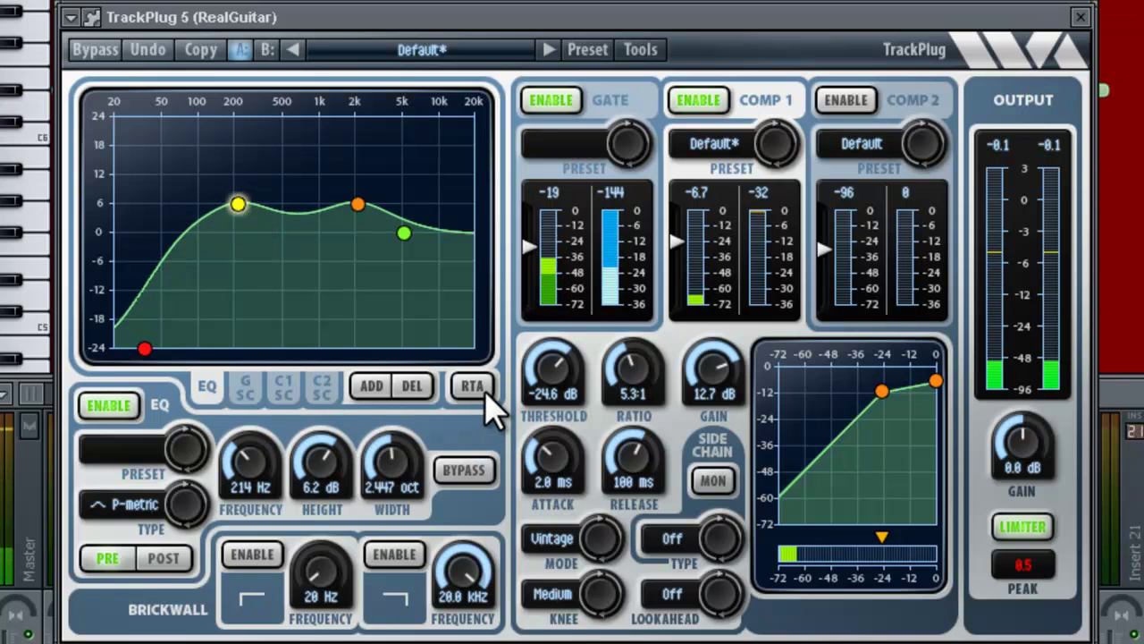
pyautogui.moveTo(1022, 441)
pyautogui.mouseDown()
pyautogui.moveTo(1041, 483)
pyautogui.moveTo(1024, 386)
pyautogui.moveTo(1032, 442)
pyautogui.mouseUp()
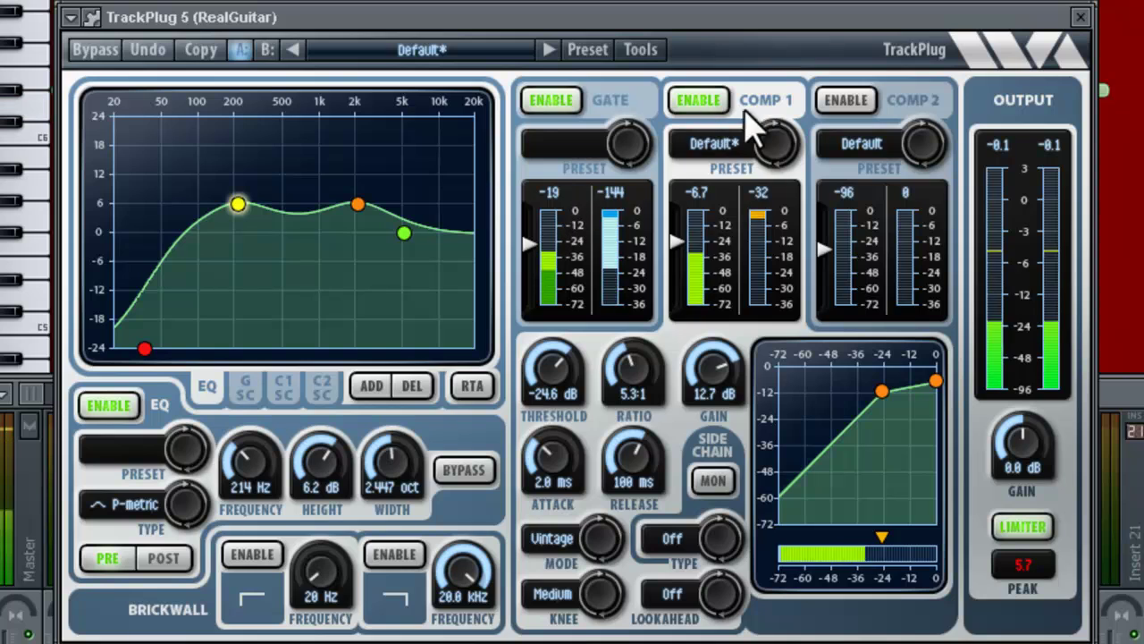
# Step: Enable COMP 2, raise its threshold to -4.9 dB, then disable it again
pyautogui.click(864, 95)
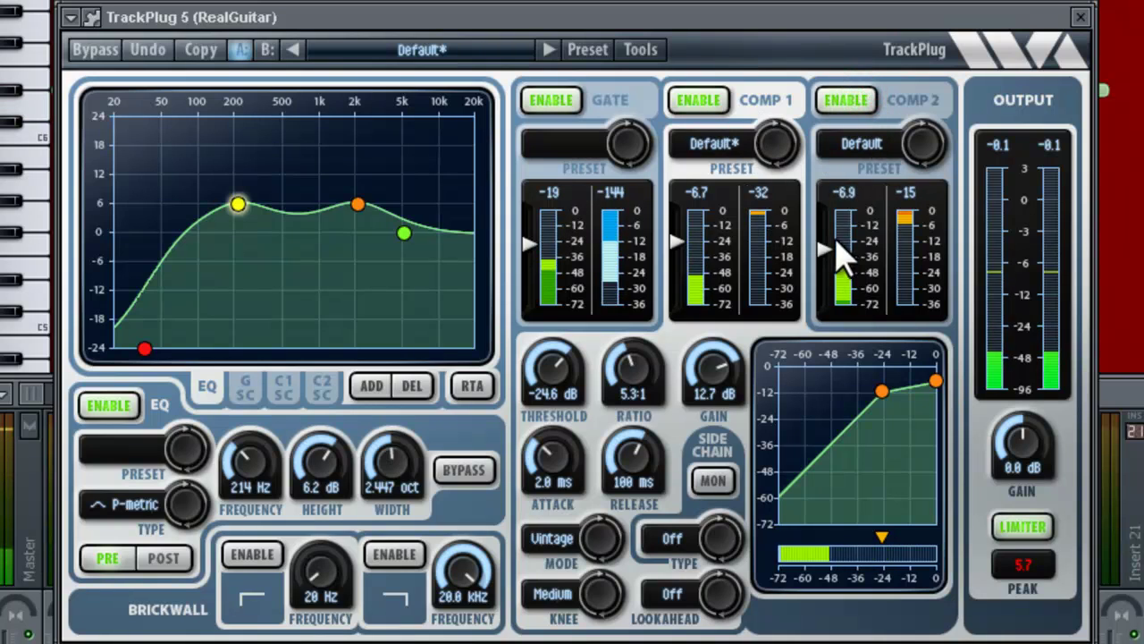
pyautogui.moveTo(823, 248); pyautogui.dragTo(827, 235)
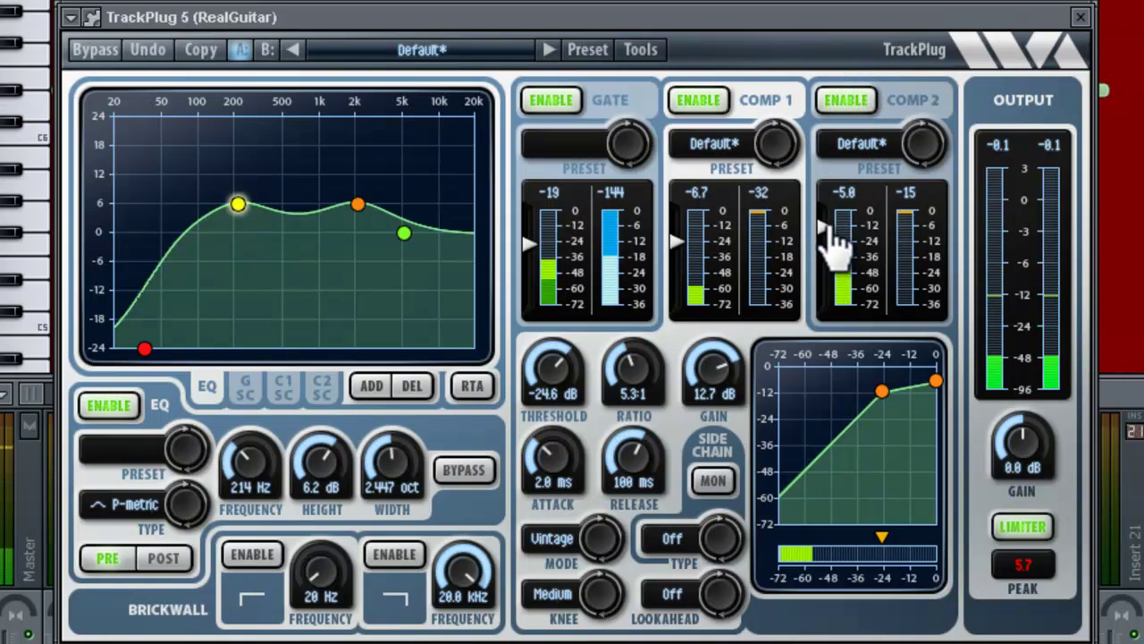
pyautogui.click(849, 100)
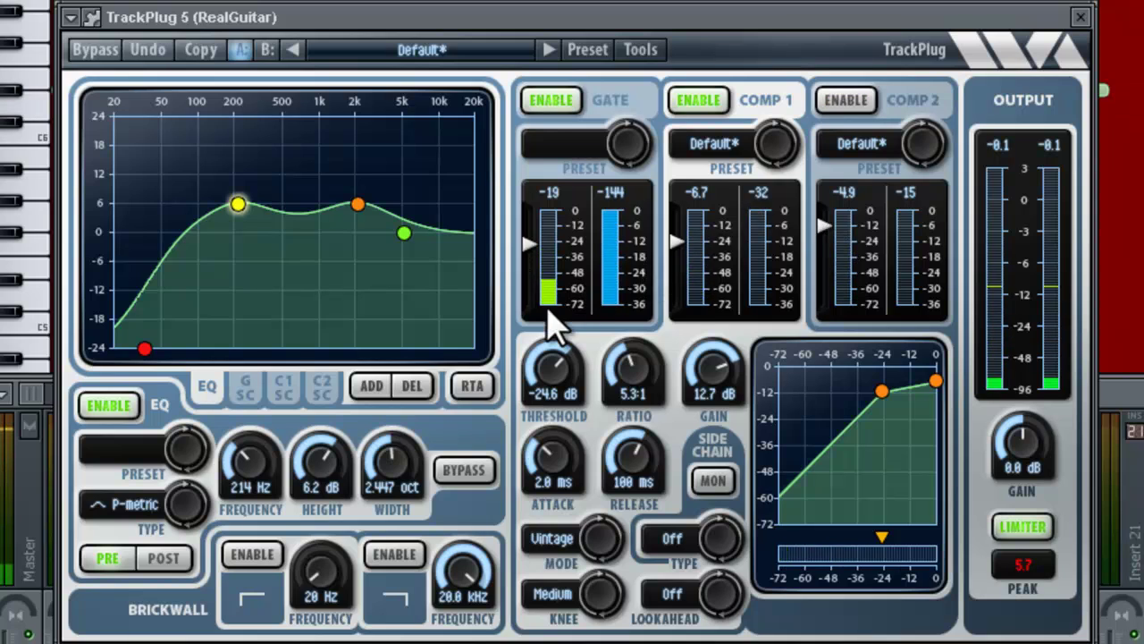